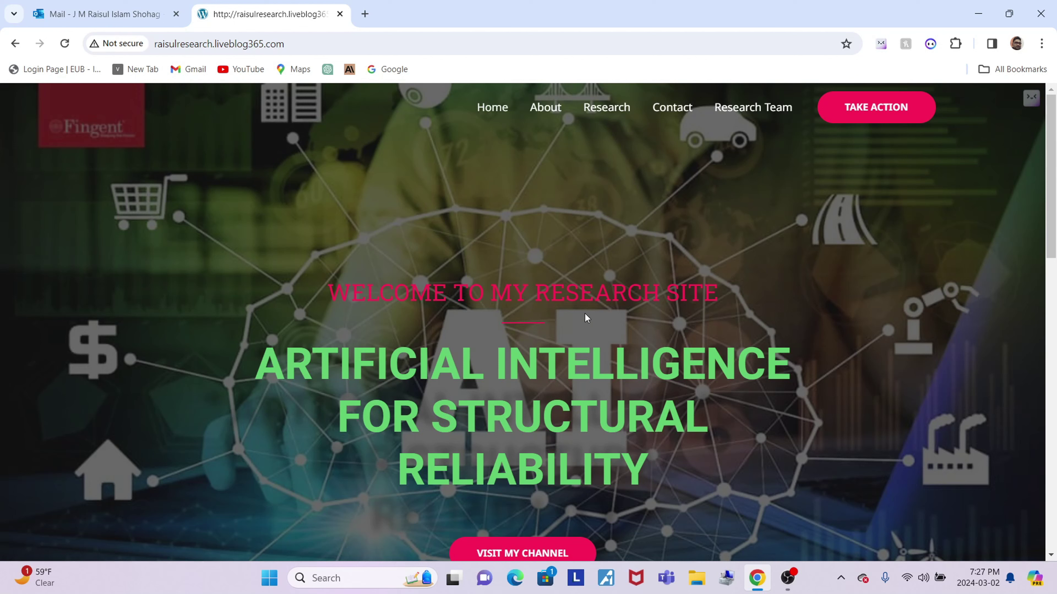
scroll(537, 376, "down", 1)
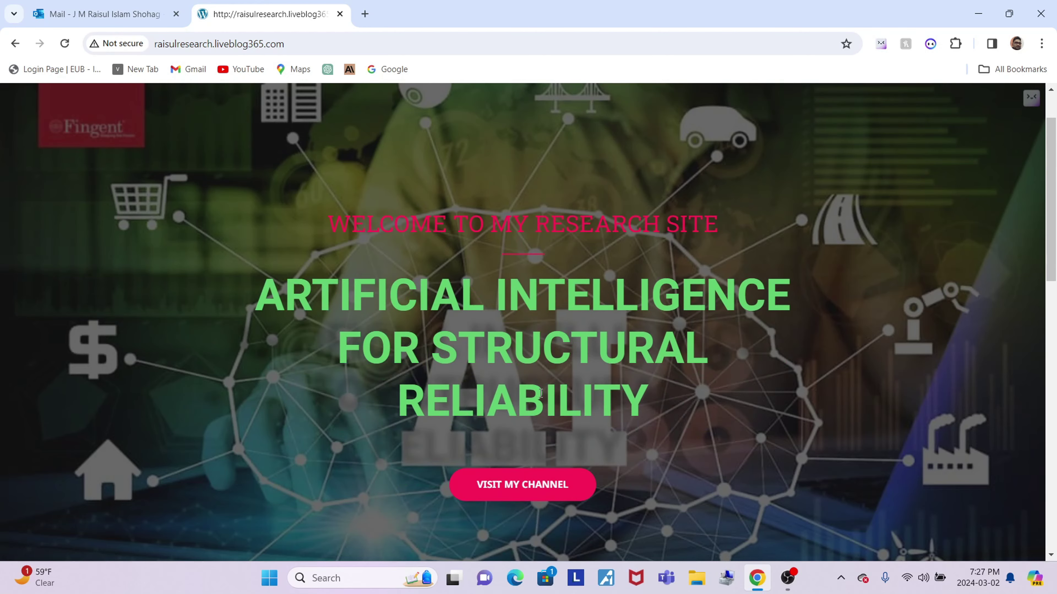
scroll(540, 386, "down", 10)
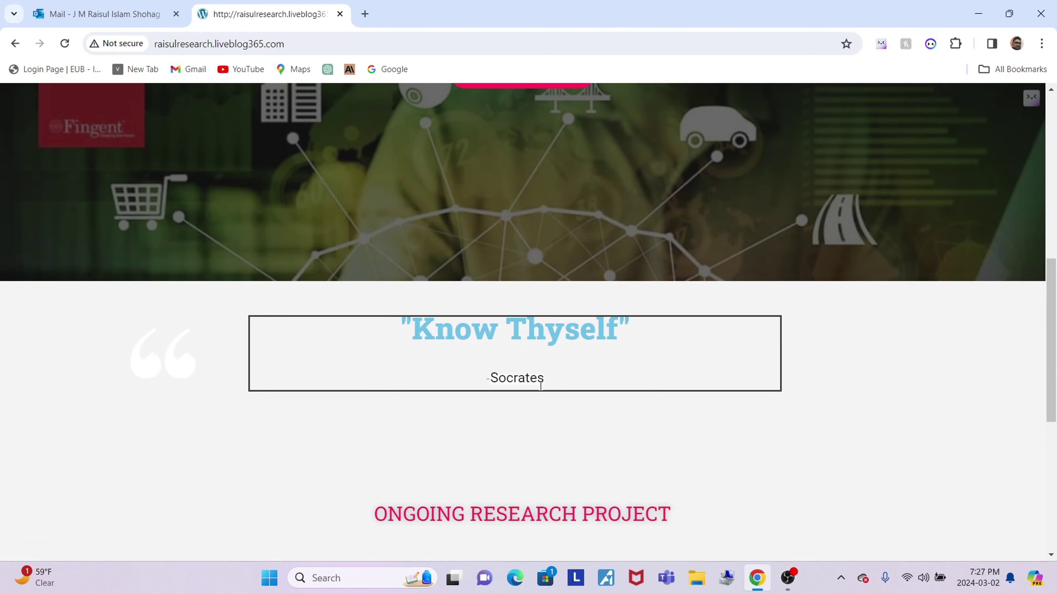
scroll(539, 386, "up", 10)
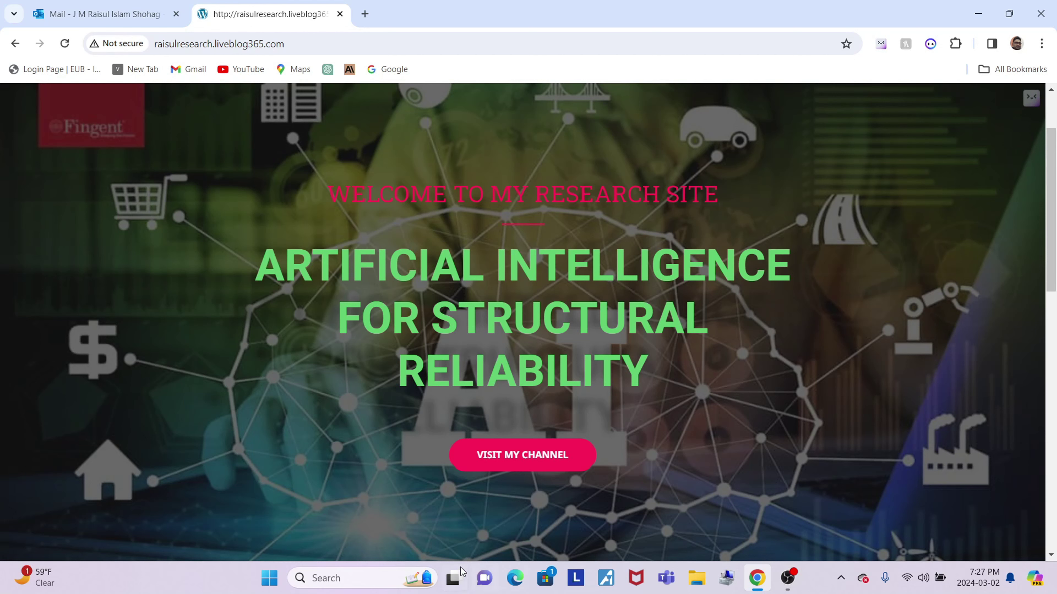
Launch Workbench 2024 R1 and maximize its window.
left_click(358, 578)
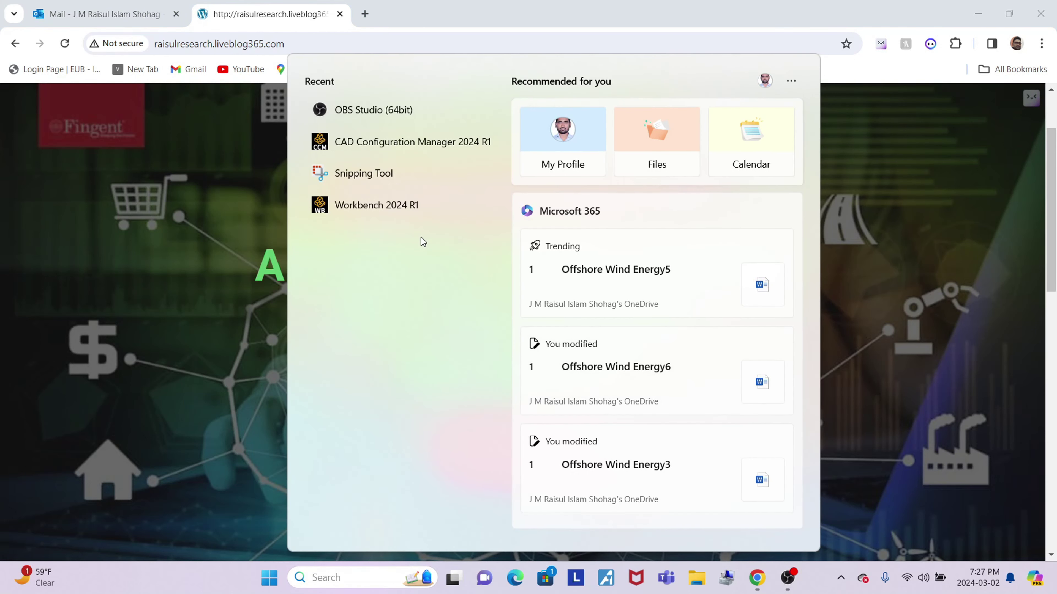
left_click(370, 210)
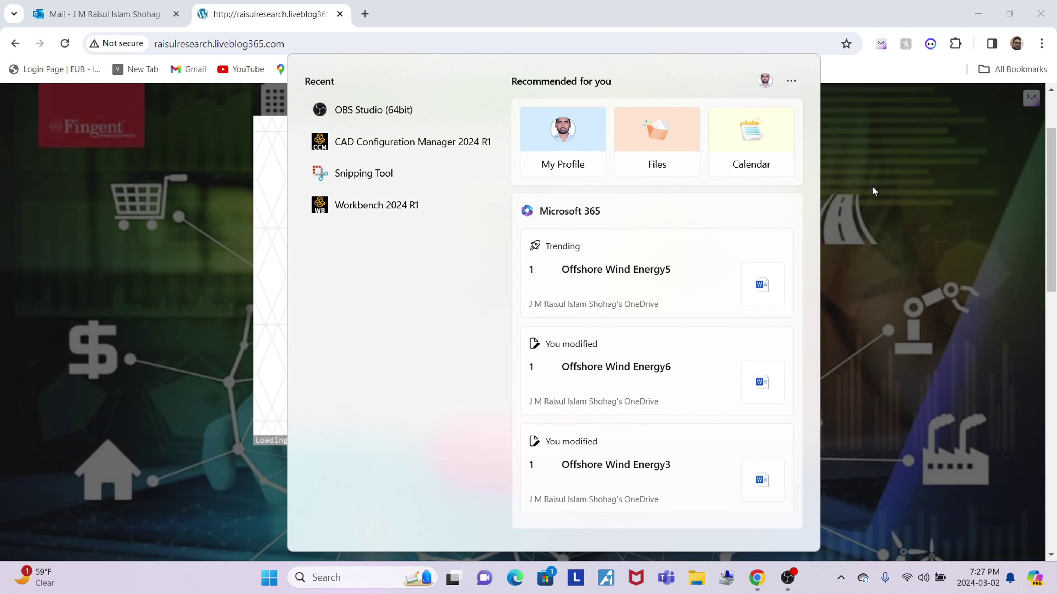
left_click(875, 169)
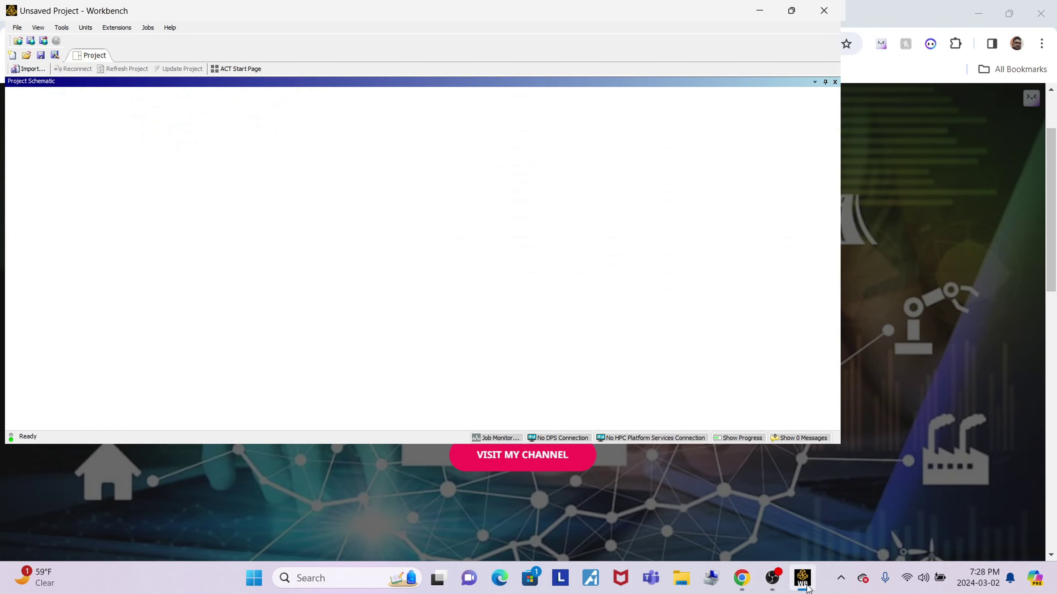
left_click(792, 11)
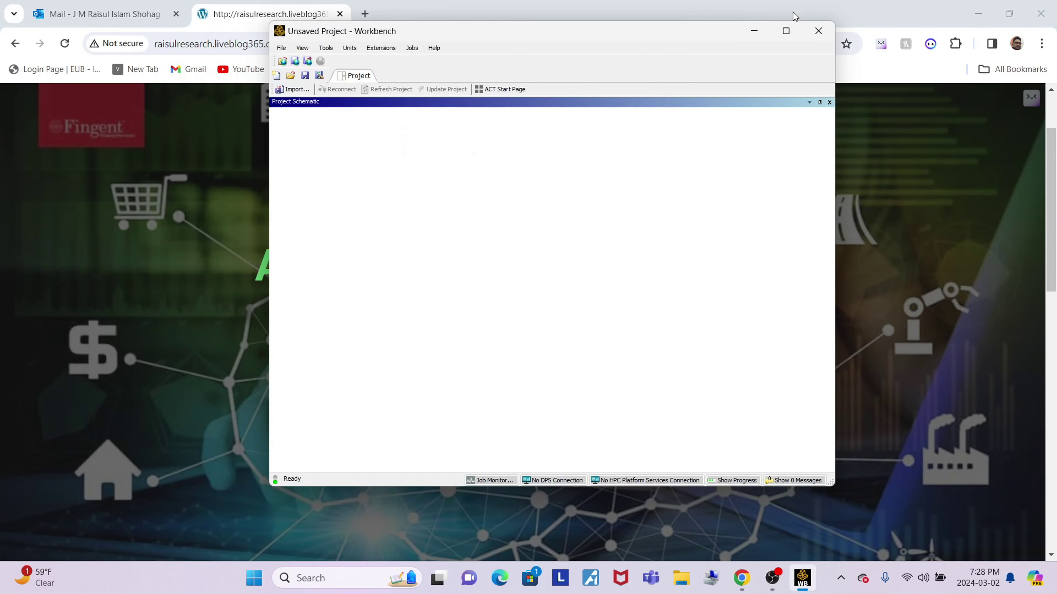
left_click(784, 32)
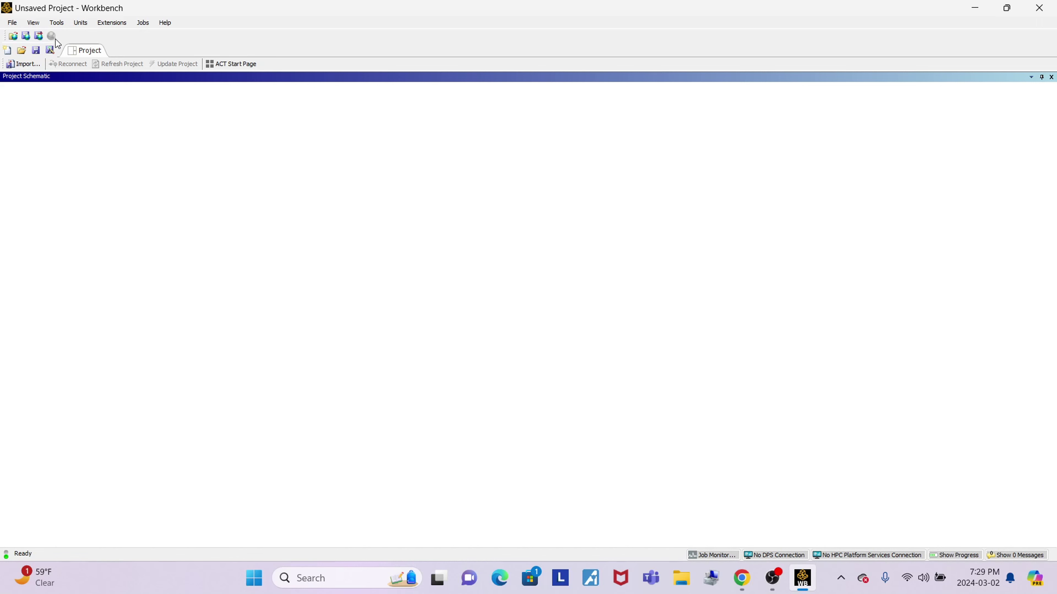
Show the Toolbox beside the Project Schematic.
left_click(56, 24)
mouse_move(42, 26)
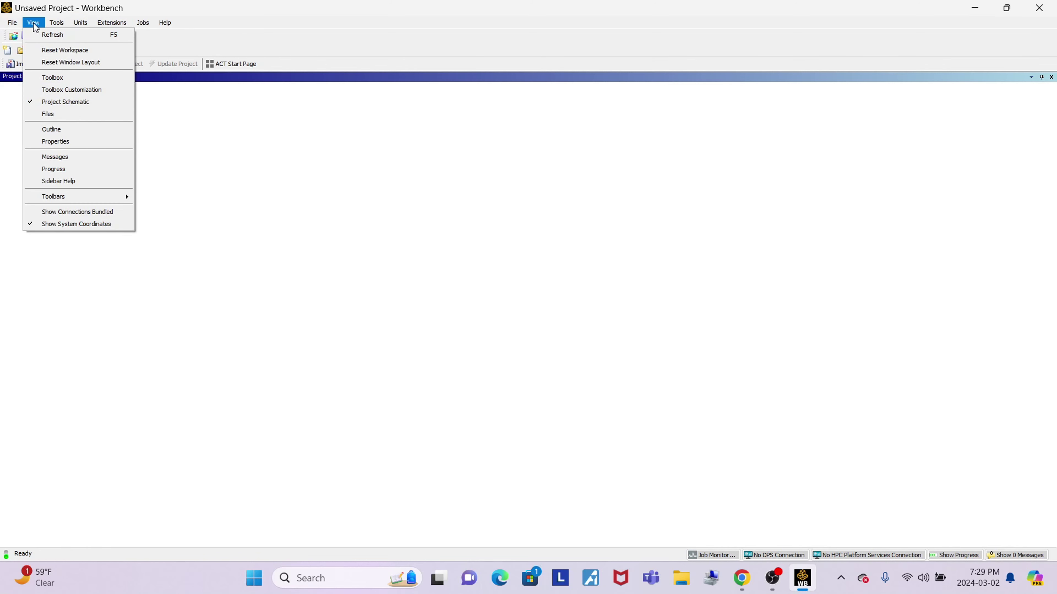
left_click(35, 79)
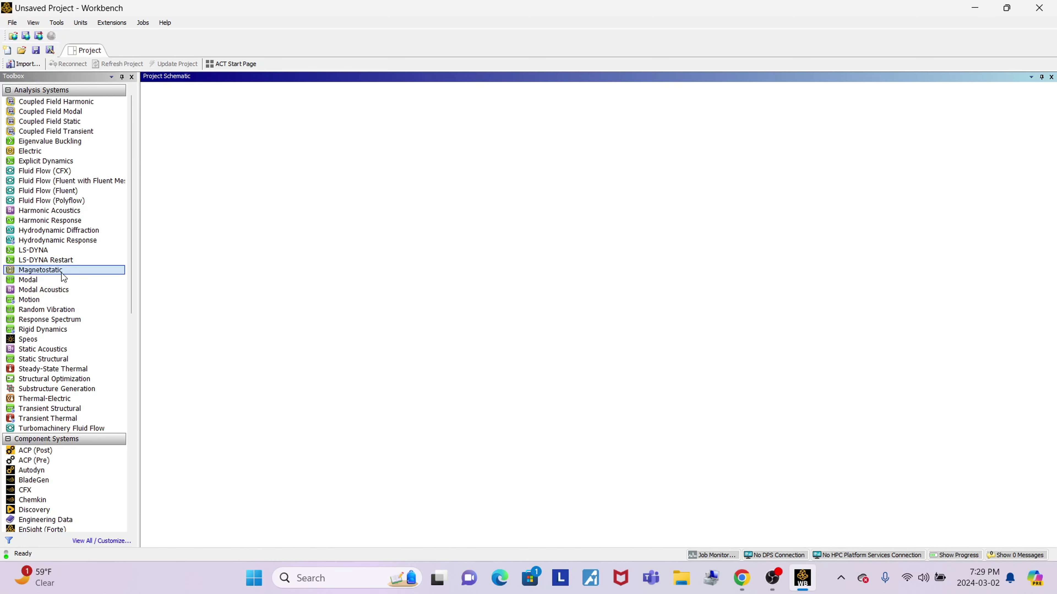
Collapse the Analysis Systems, Component Systems and Custom Systems groups in the Toolbox.
left_click(22, 90)
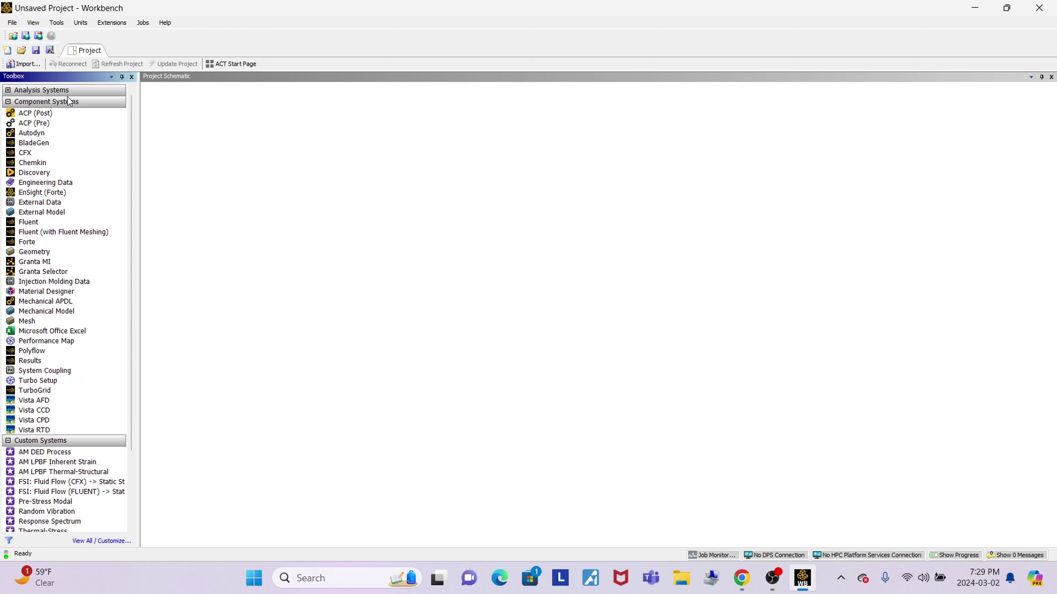
left_click(9, 103)
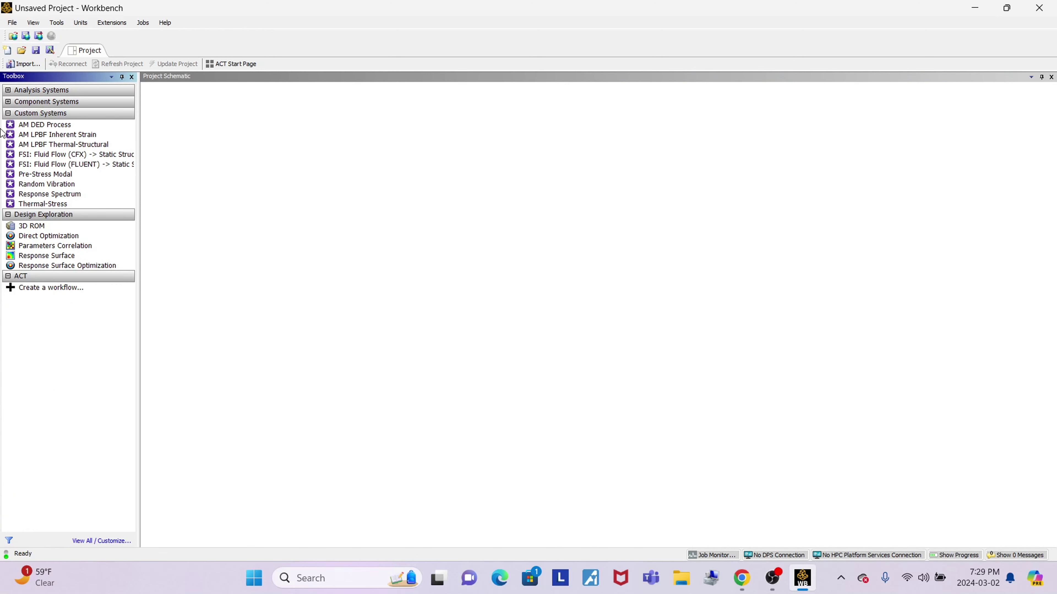
left_click(8, 113)
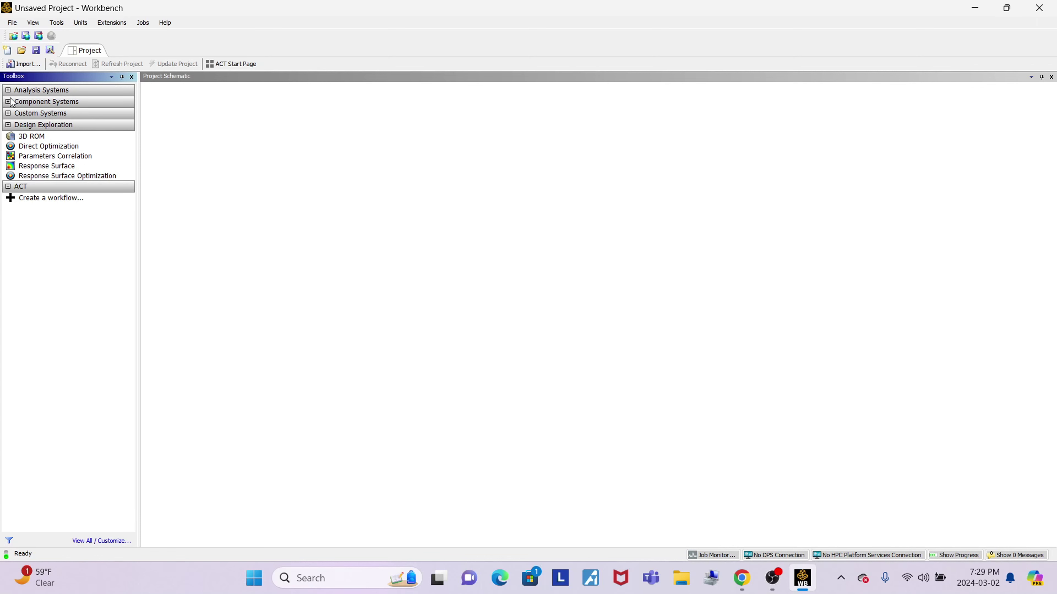
Expand the Analysis Systems group and look through the available analysis types.
left_click(9, 90)
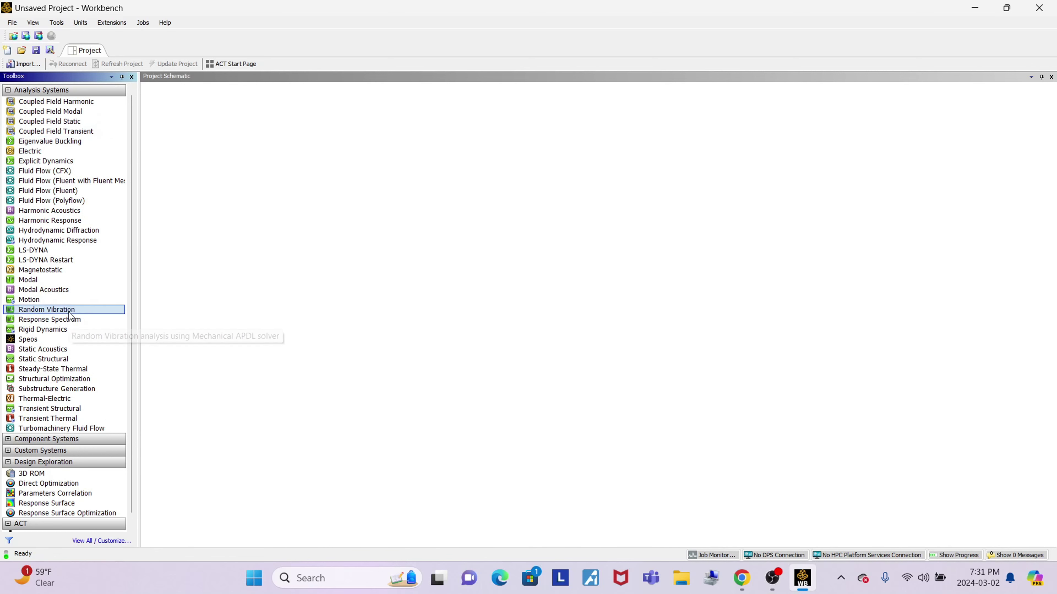
scroll(71, 316, "down", 1)
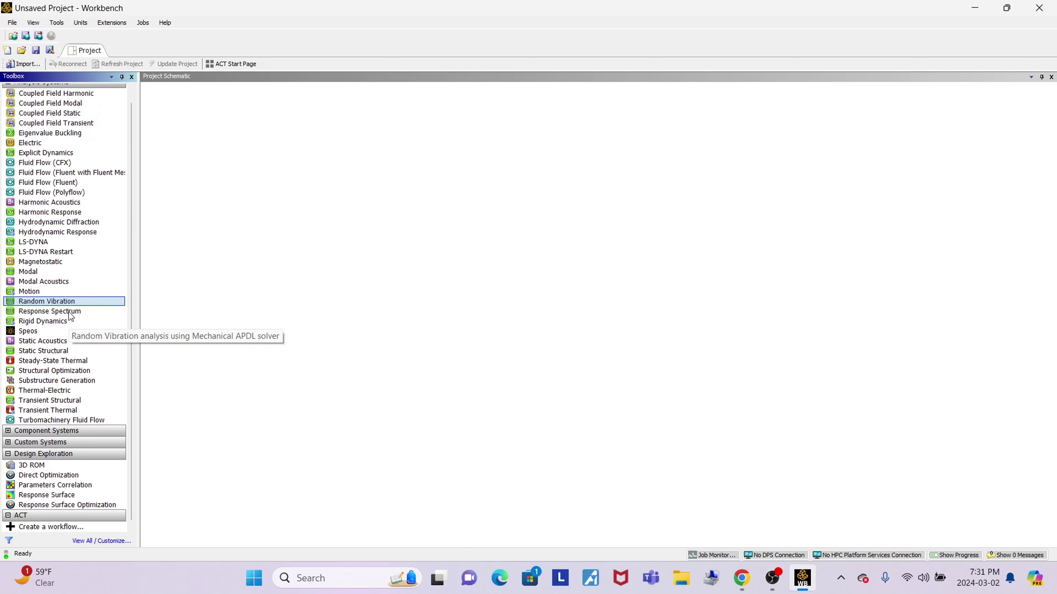
scroll(71, 317, "up", 1)
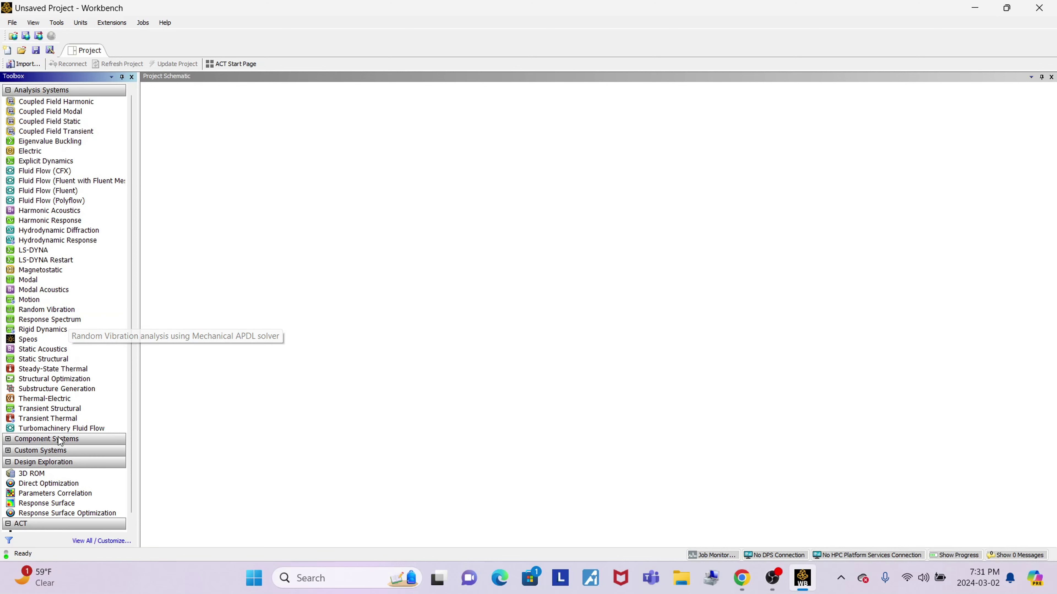
Expand the Component Systems group and review its systems from ACP (Post) to Vista RTD.
left_click(8, 439)
scroll(57, 447, "down", 2)
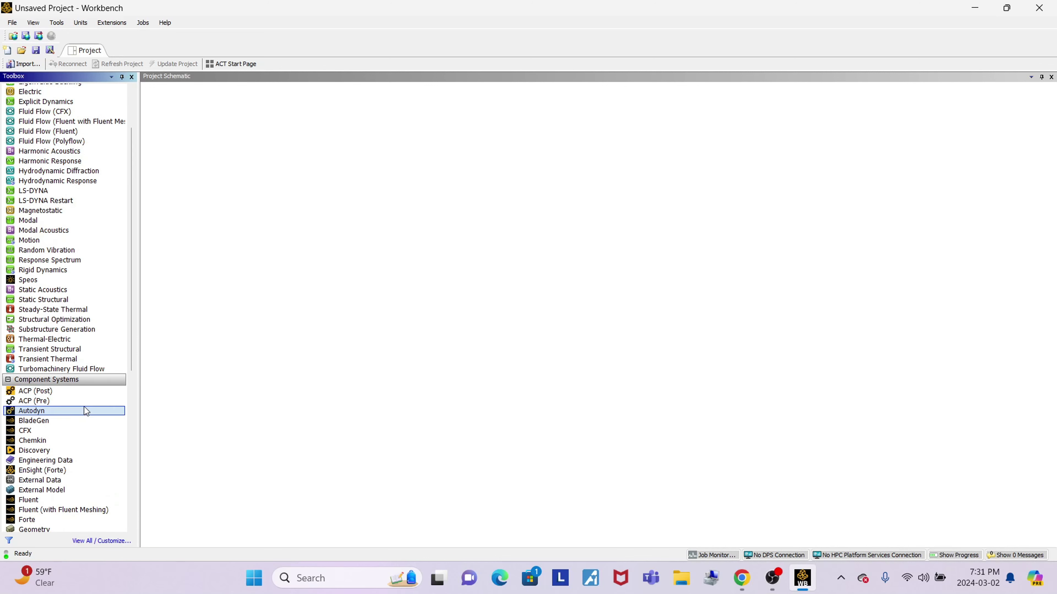
scroll(83, 409, "down", 3)
scroll(81, 406, "down", 3)
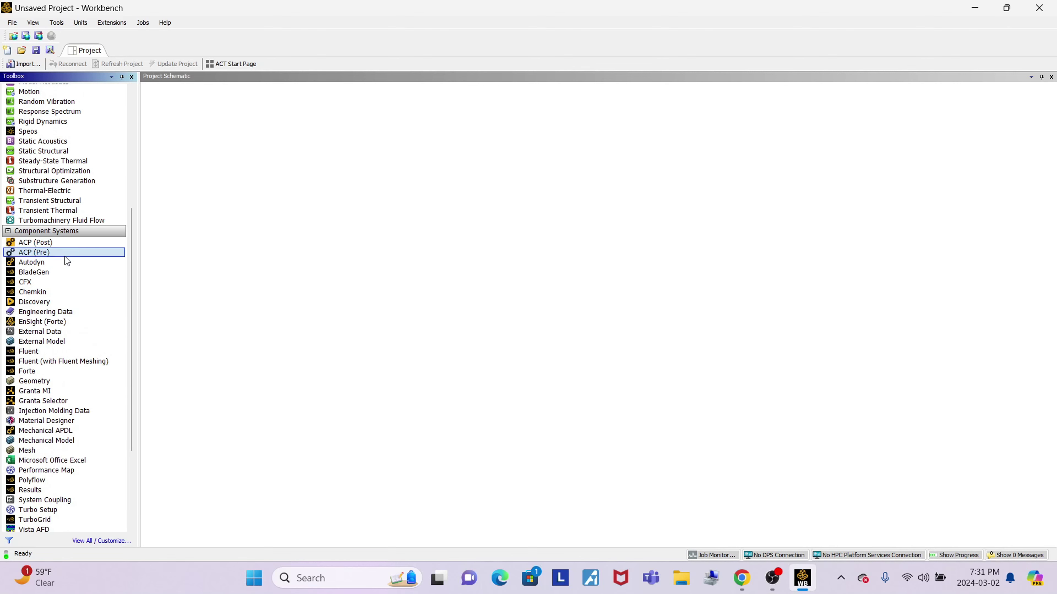
scroll(72, 408, "down", 3)
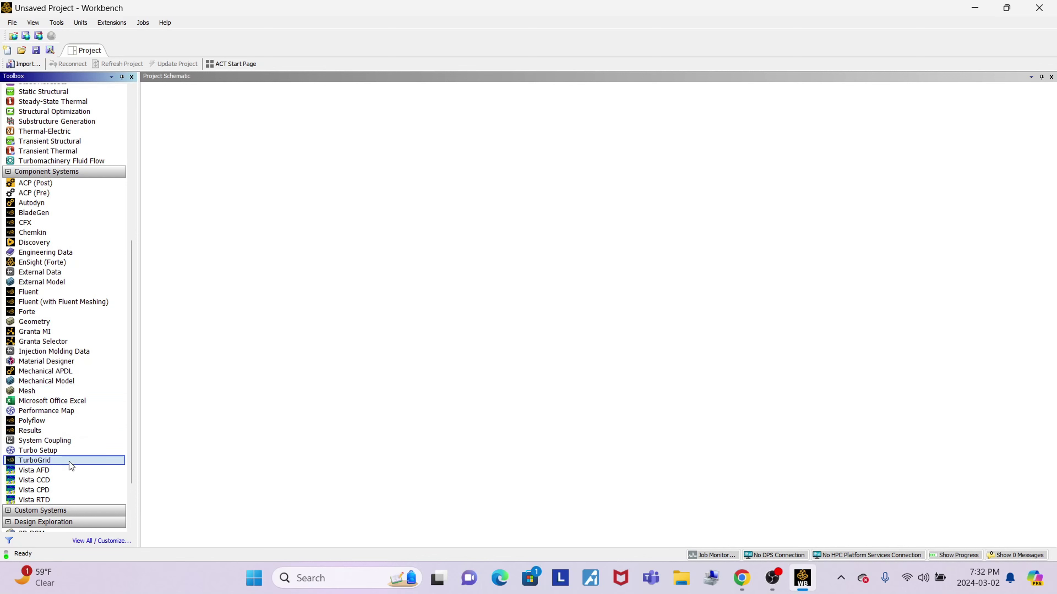
scroll(70, 474, "up", 1)
scroll(37, 443, "down", 2)
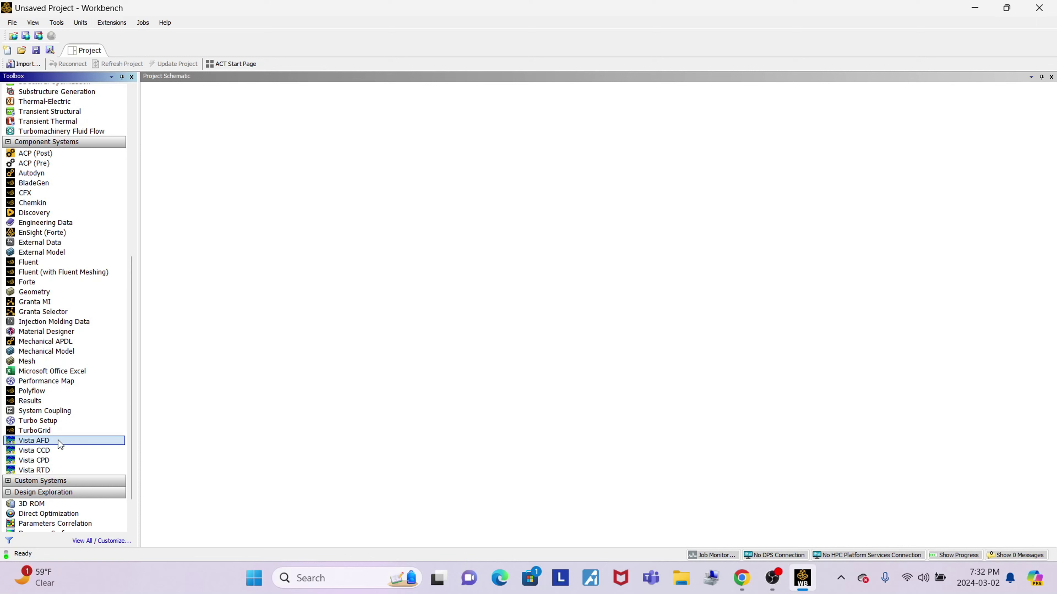
scroll(71, 460, "down", 2)
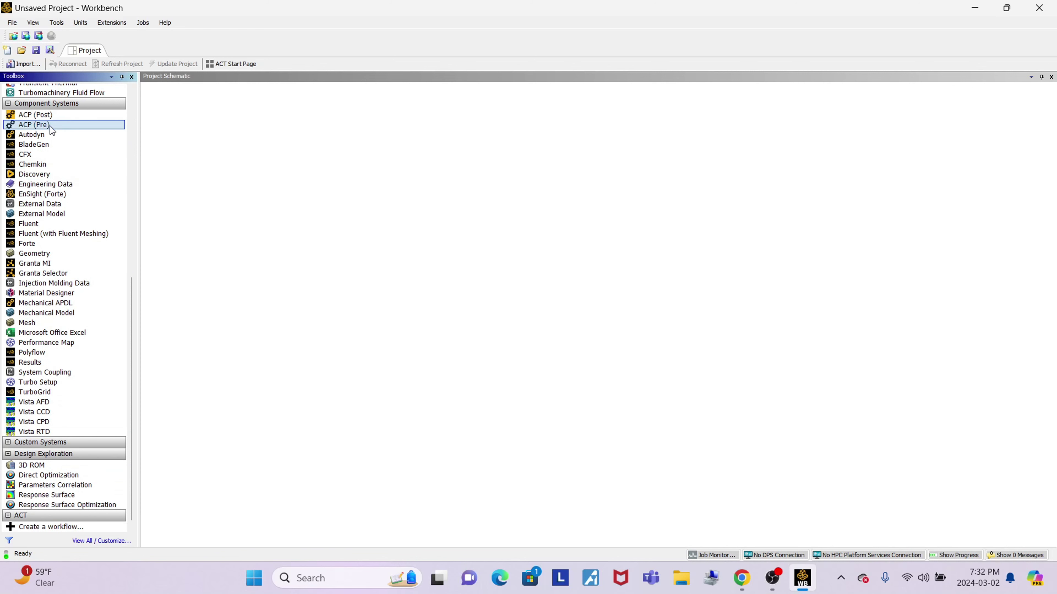
Expand the Custom Systems group and review all Toolbox groups down to Design Exploration and ACT.
left_click(8, 443)
scroll(66, 433, "down", 5)
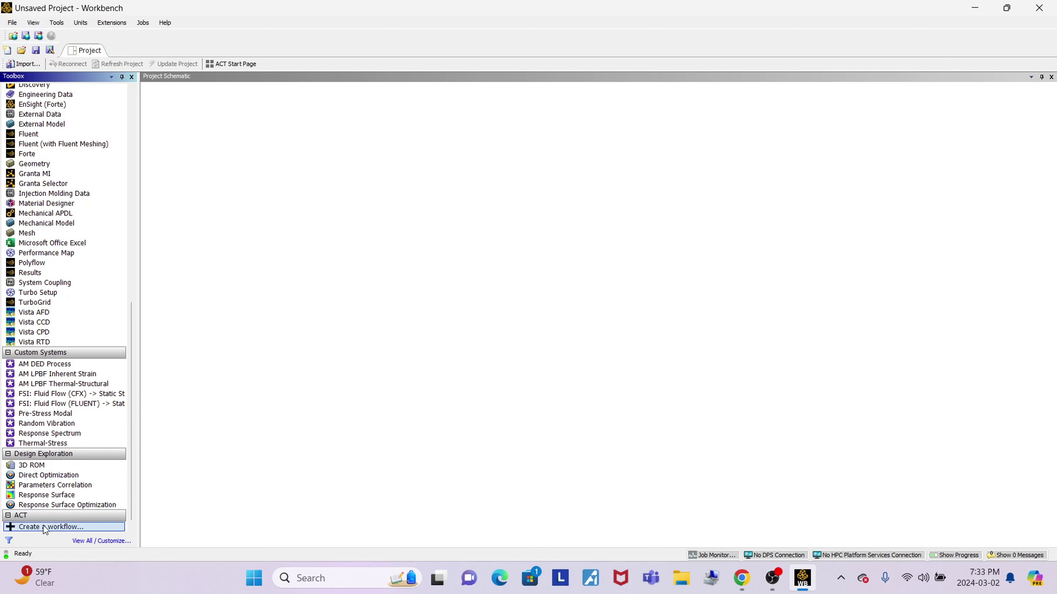
scroll(101, 356, "up", 4)
scroll(101, 355, "down", 1)
scroll(88, 212, "up", 10)
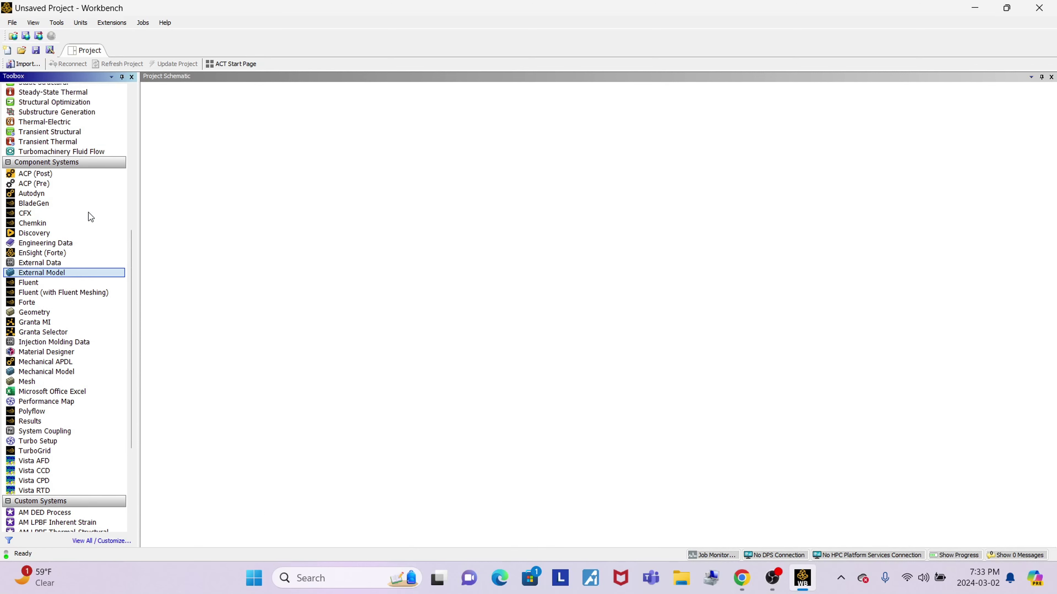
scroll(88, 212, "up", 2)
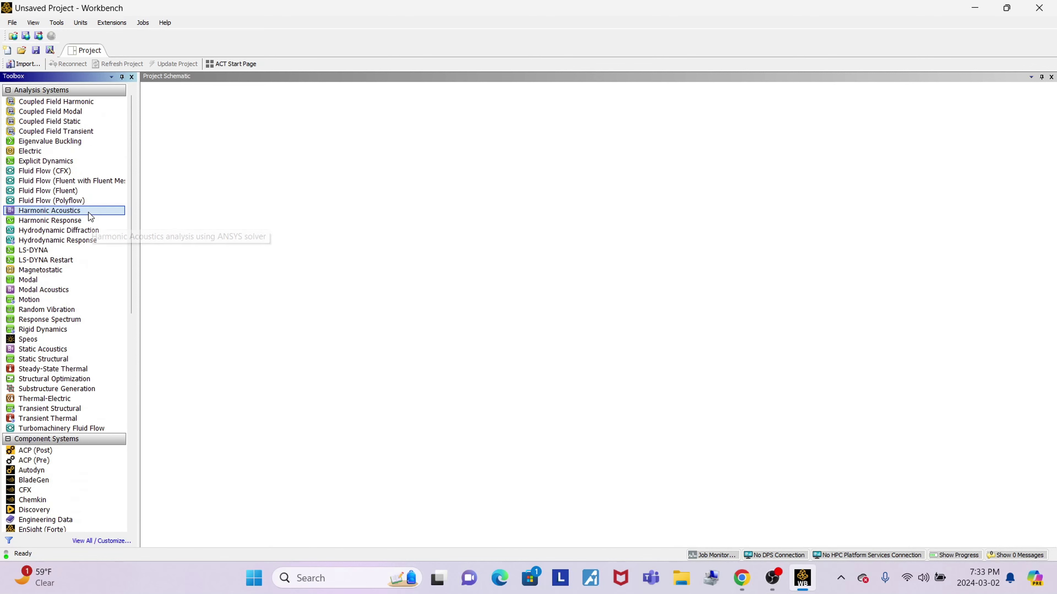
scroll(88, 215, "down", 3)
scroll(83, 400, "down", 10)
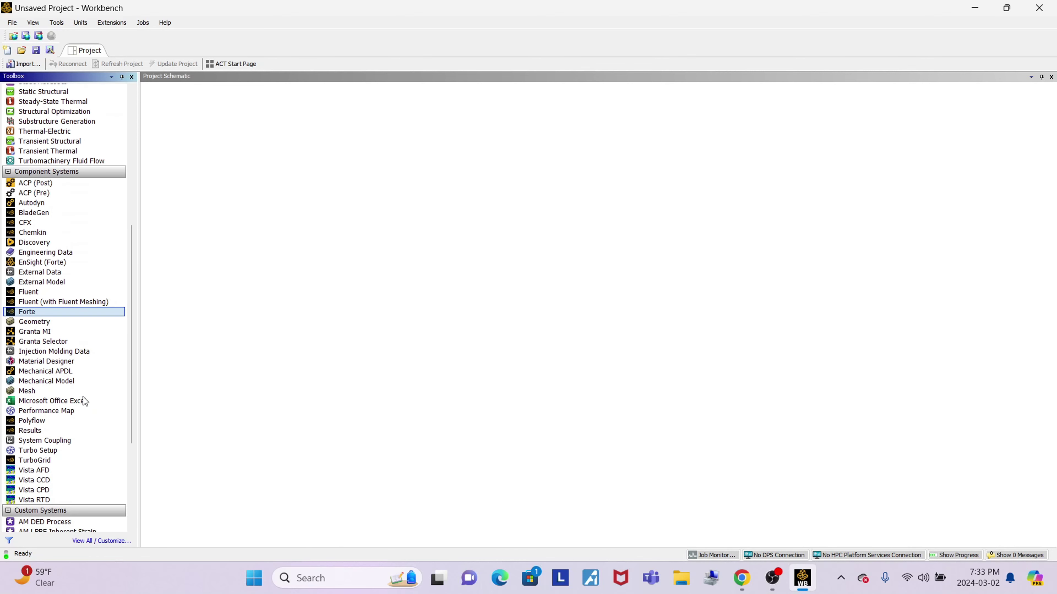
scroll(83, 394, "down", 2)
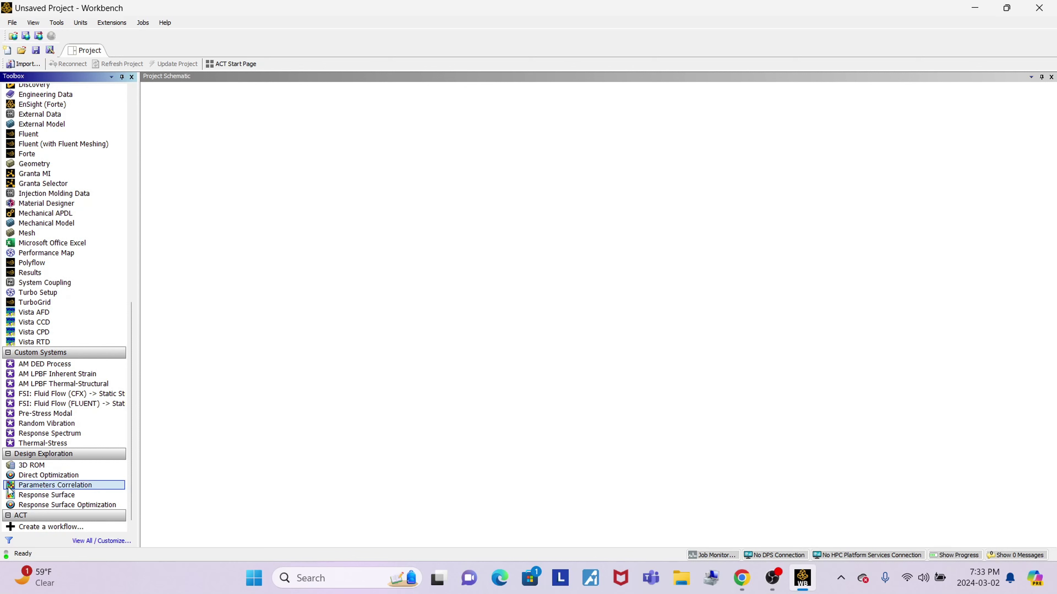
Create an ACT workflow, add a task group to it and display the group's properties.
double_click(59, 527)
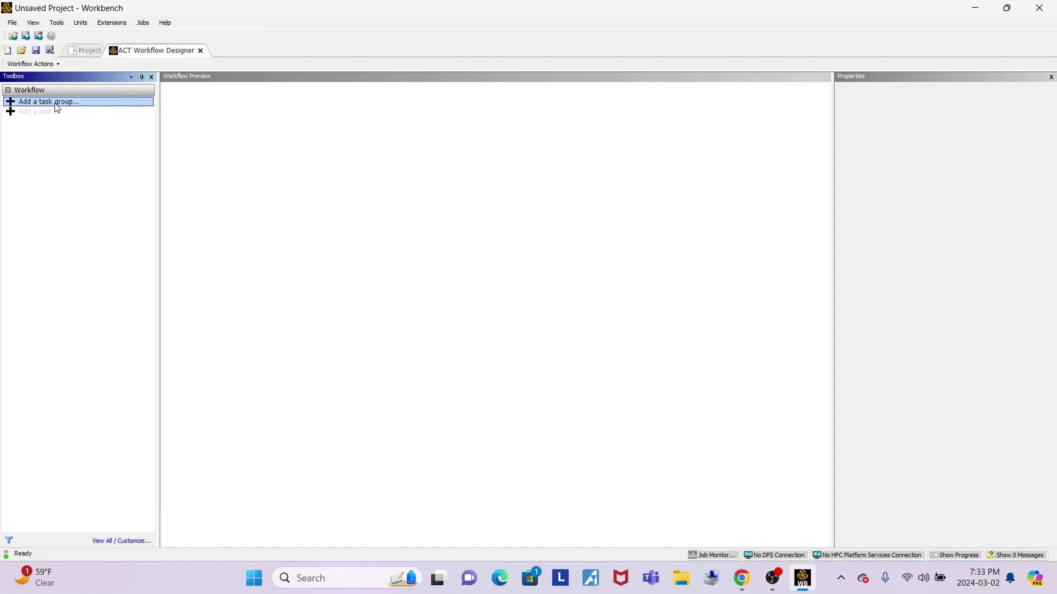
double_click(54, 103)
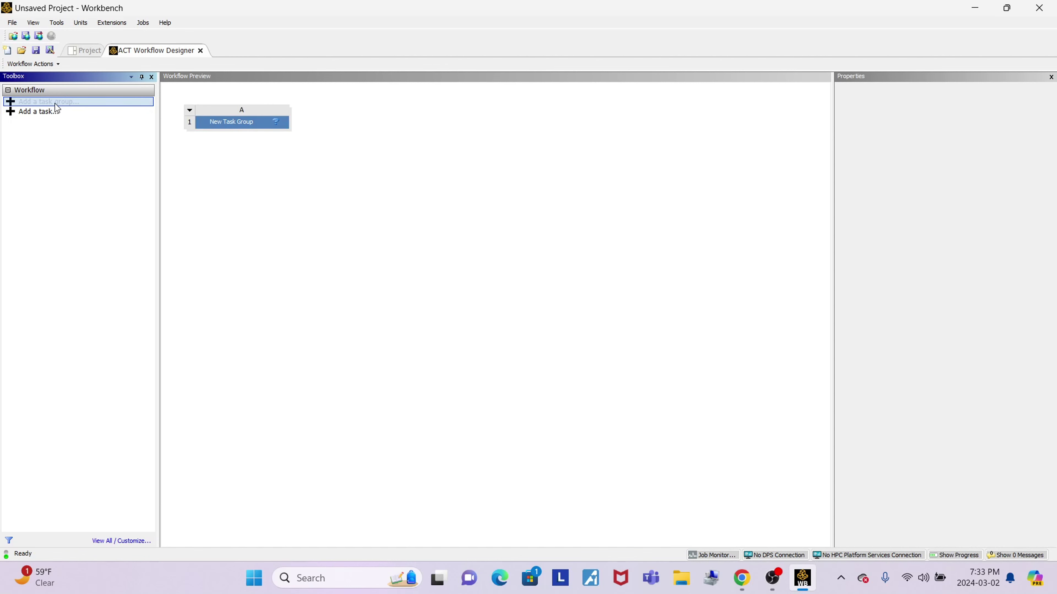
left_click(232, 123)
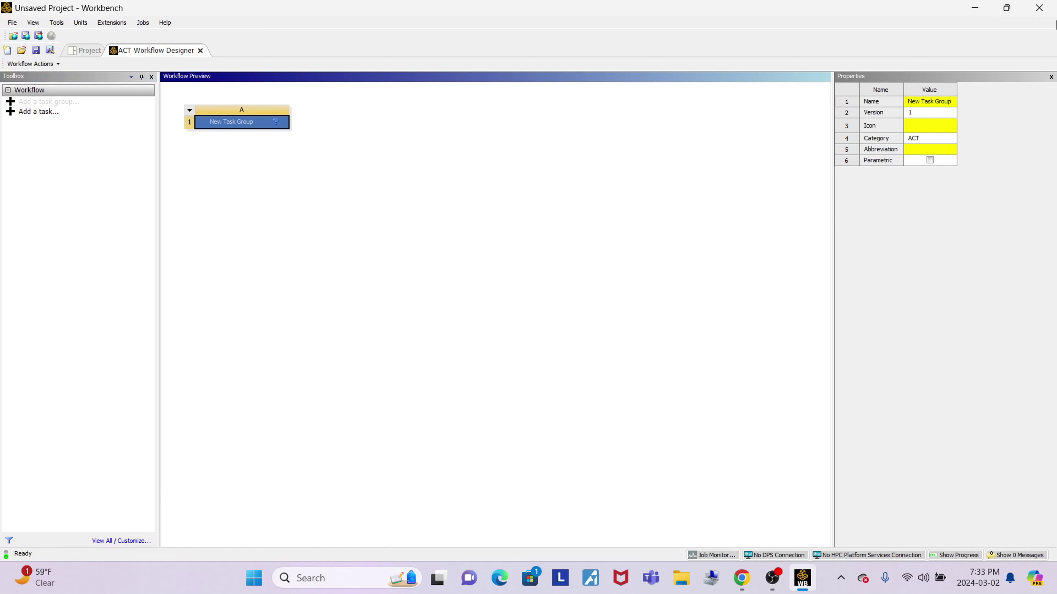
Enable the Parametric option for the new task group, and close the ACT Workflow Designer.
left_click(934, 114)
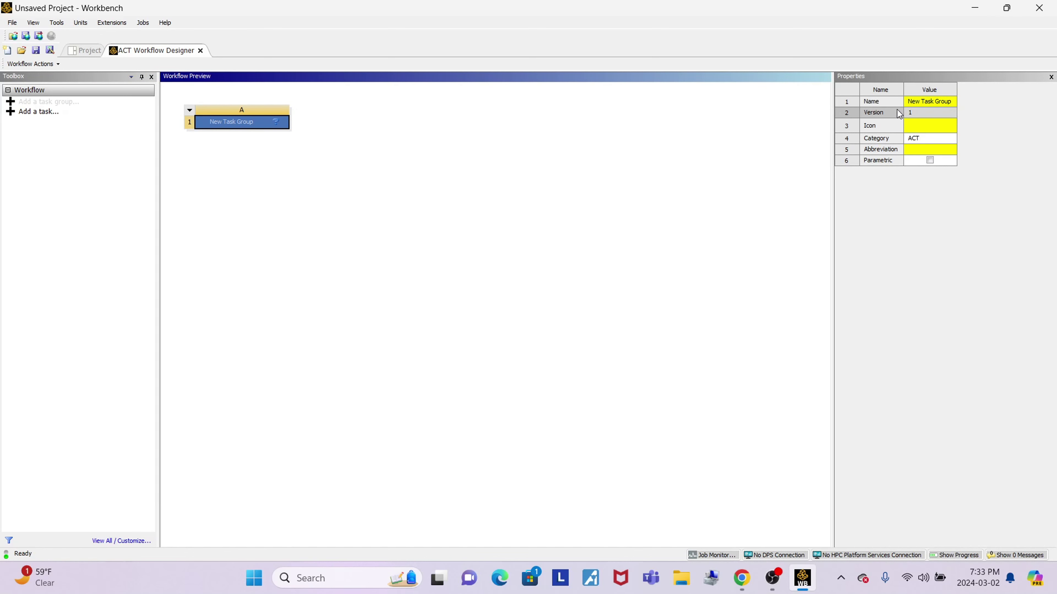
left_click(869, 106)
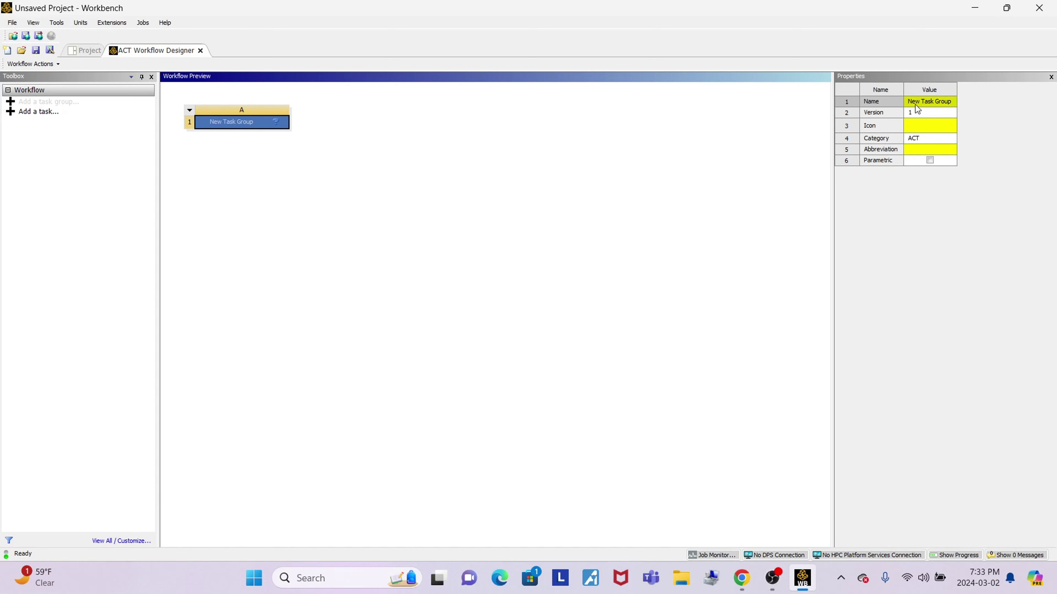
left_click(926, 102)
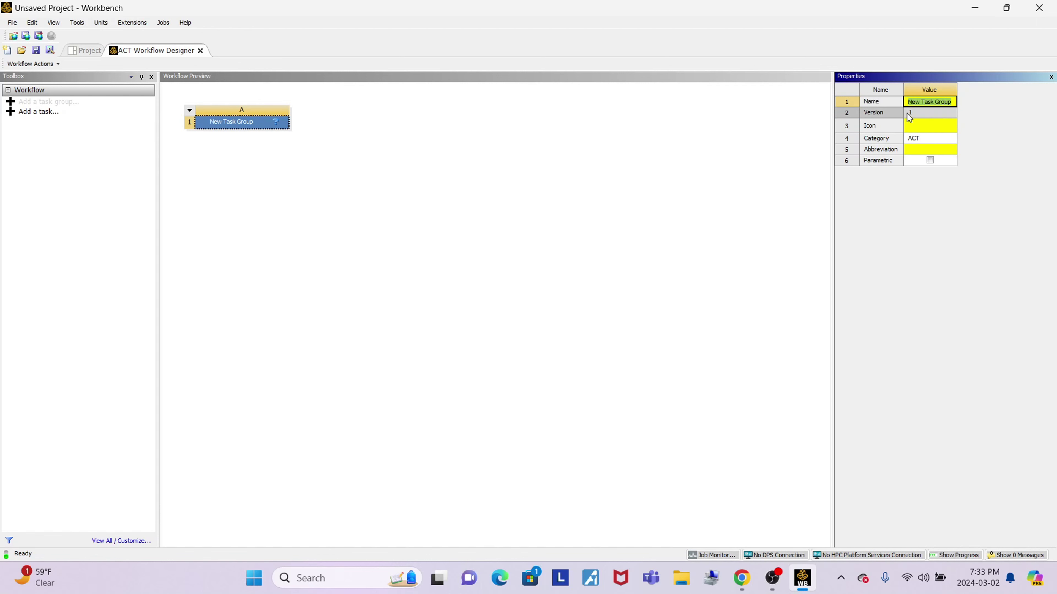
left_click(936, 162)
left_click(930, 160)
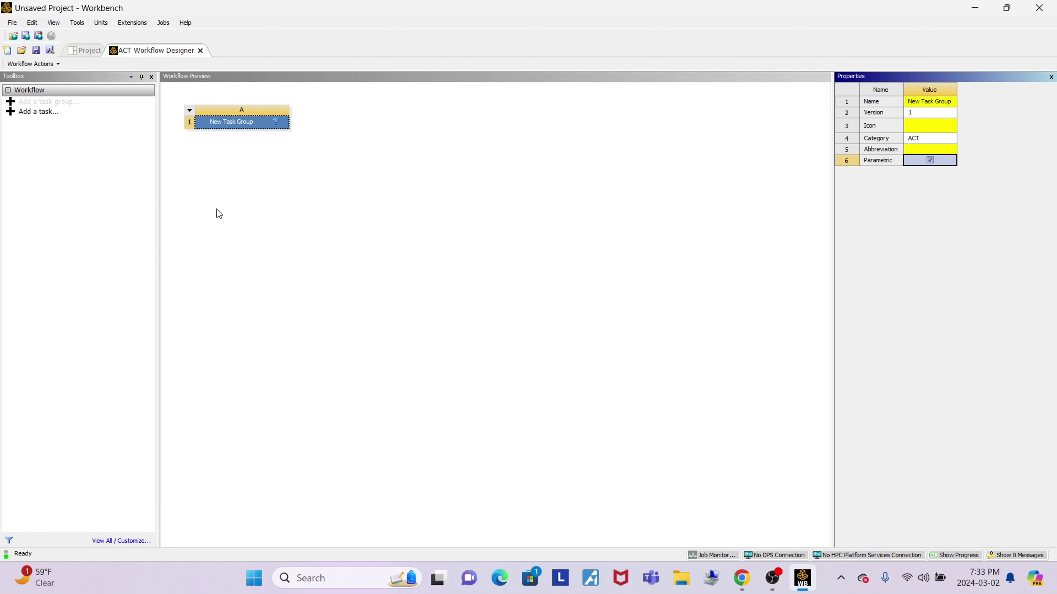
left_click(200, 50)
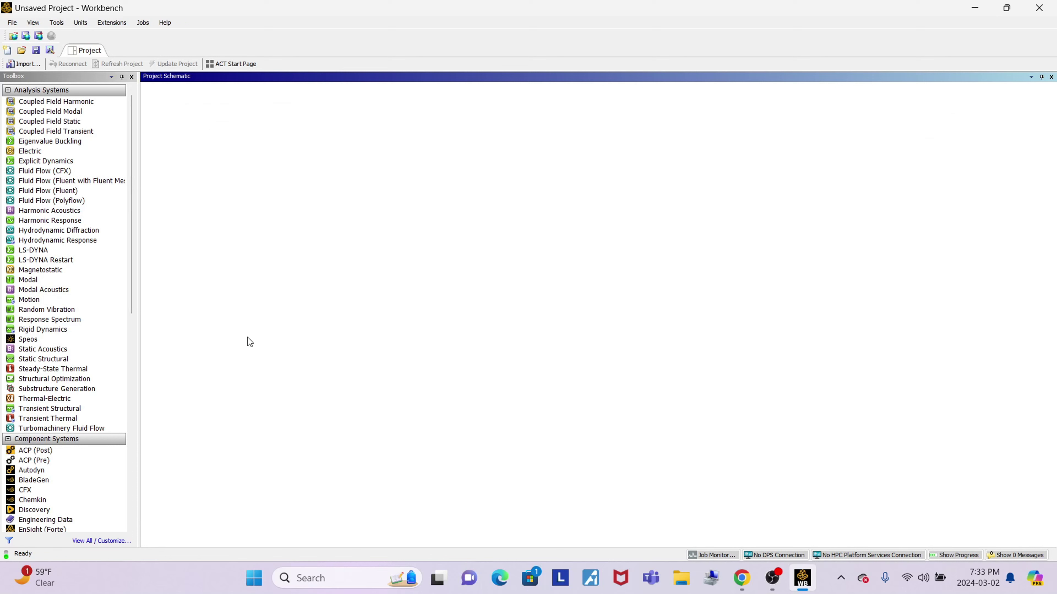
scroll(106, 427, "down", 3)
scroll(108, 421, "up", 3)
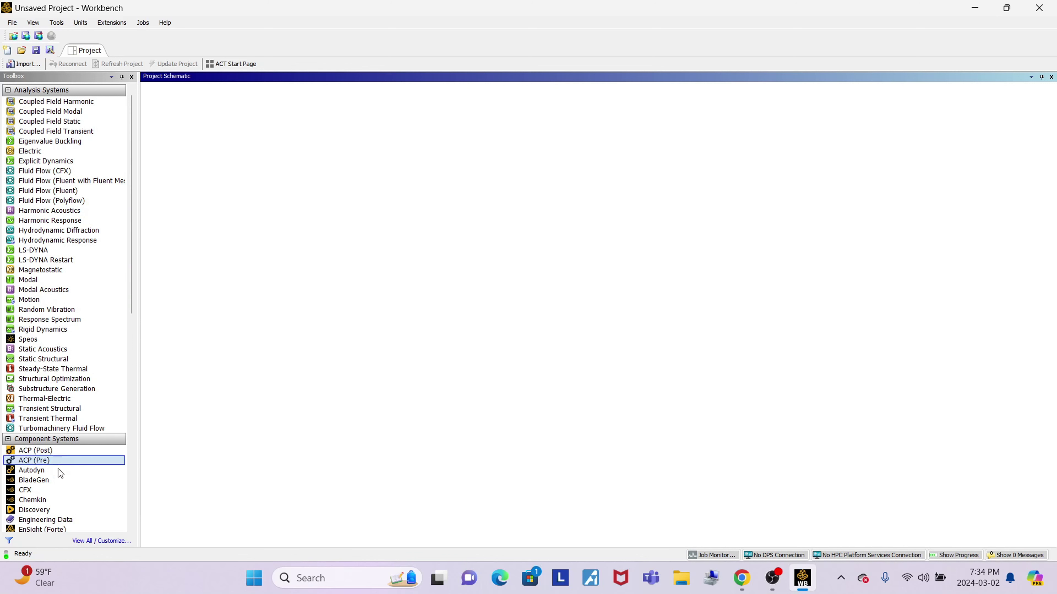
Add a standalone Geometry component system to the empty project schematic.
scroll(59, 501, "down", 2)
scroll(59, 501, "up", 1)
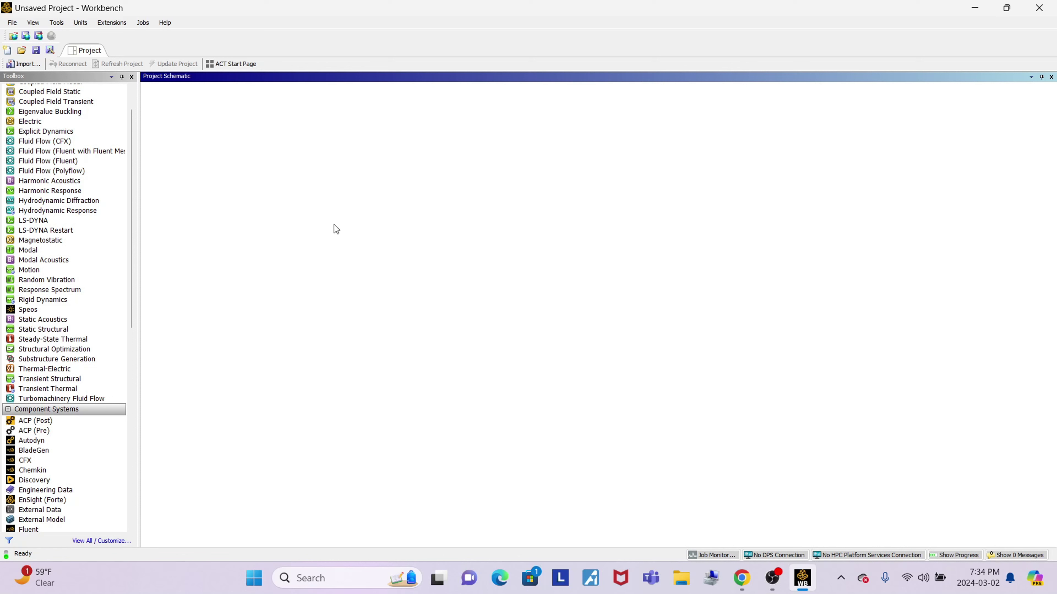
scroll(71, 416, "down", 7)
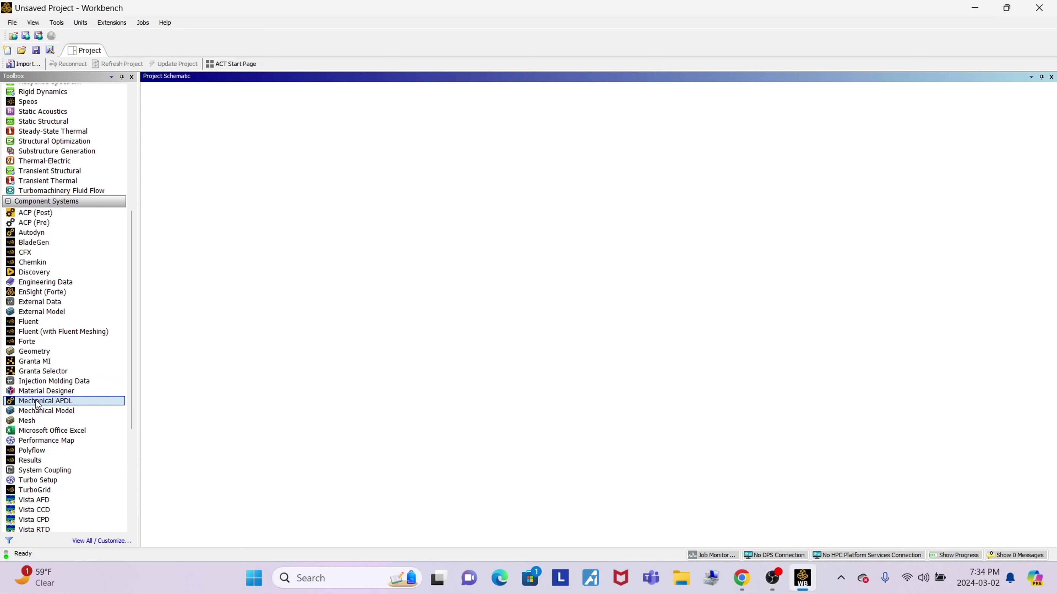
double_click(38, 351)
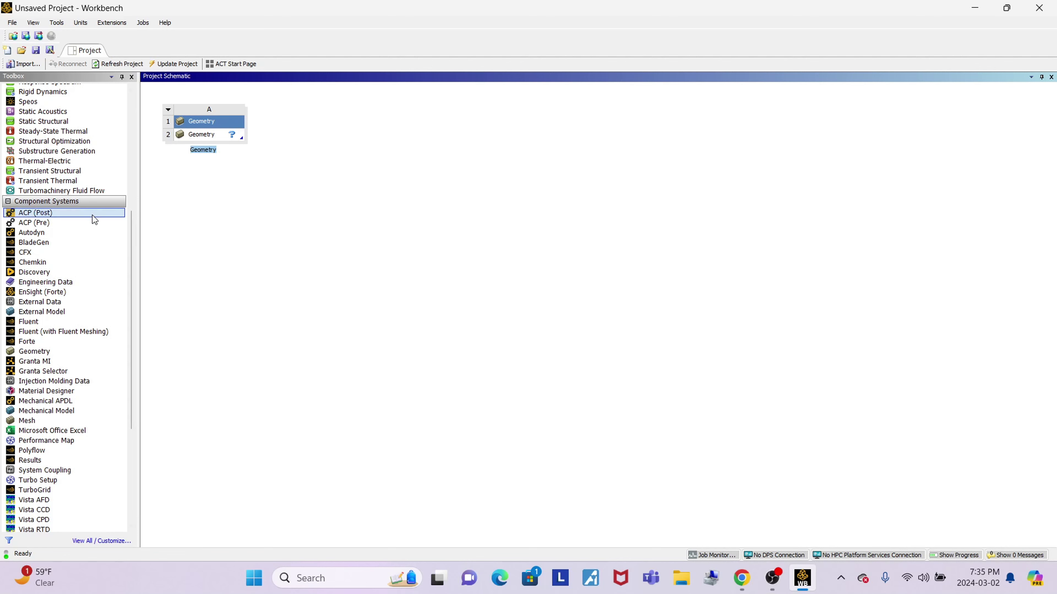
Add a separate Static Structural analysis system to the project schematic.
scroll(92, 215, "up", 5)
scroll(60, 370, "up", 2)
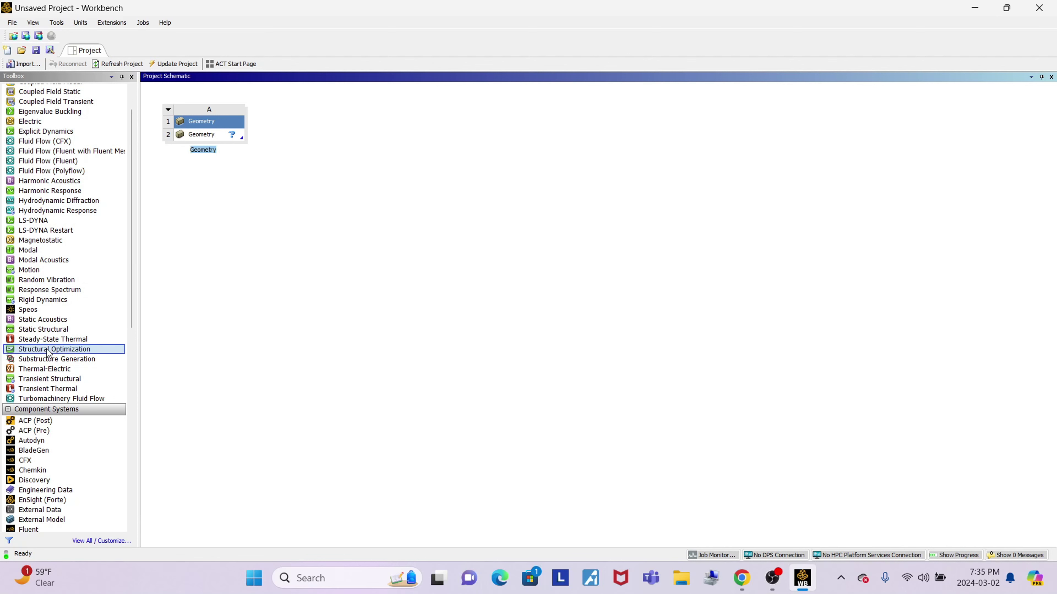
double_click(53, 330)
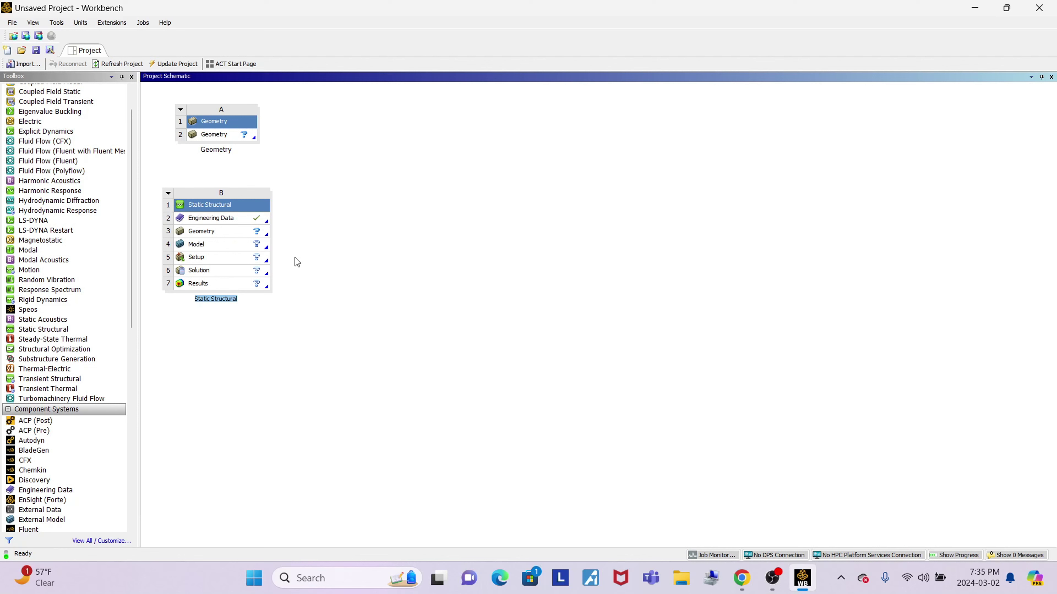
Link the standalone Geometry cell to the Static Structural system's Geometry cell, and connect it directly to that system's Model cell.
left_click(220, 137)
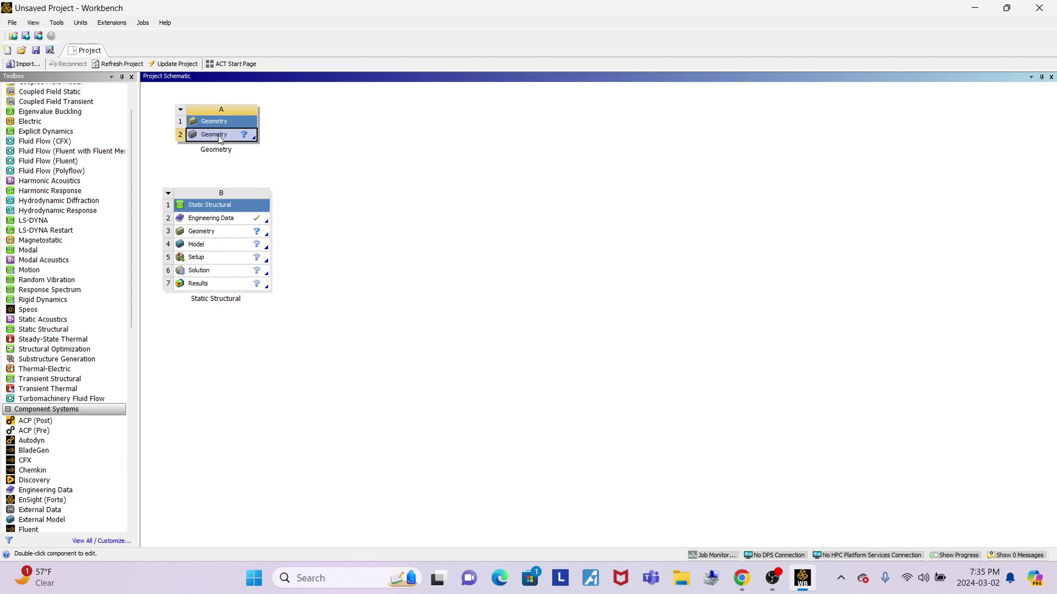
left_click_drag(221, 134, 218, 232)
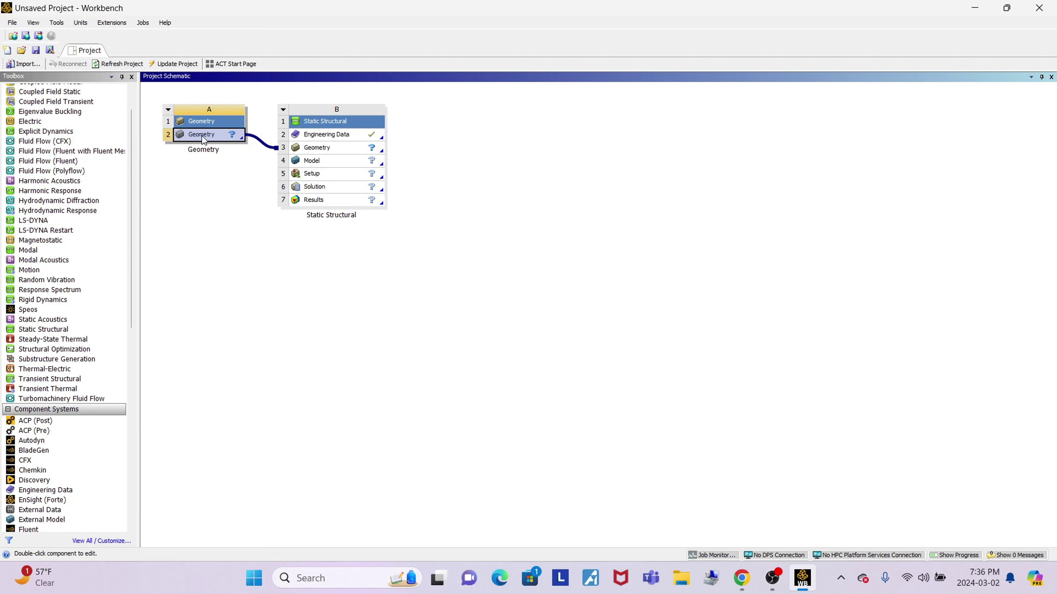
left_click_drag(203, 140, 329, 160)
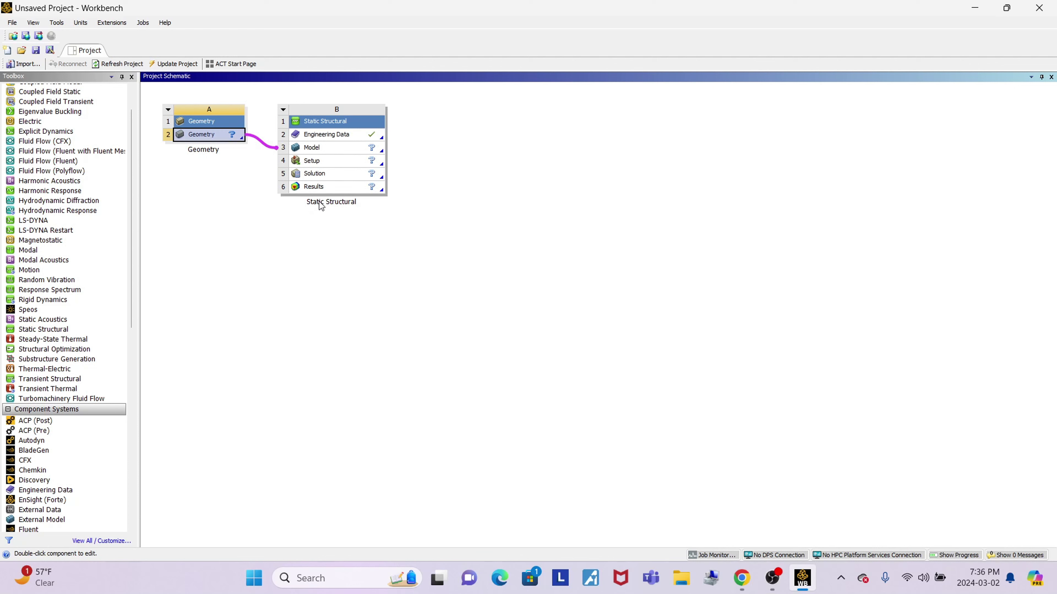
Rename the Static Structural system as Fatigue Analysis.
double_click(337, 202)
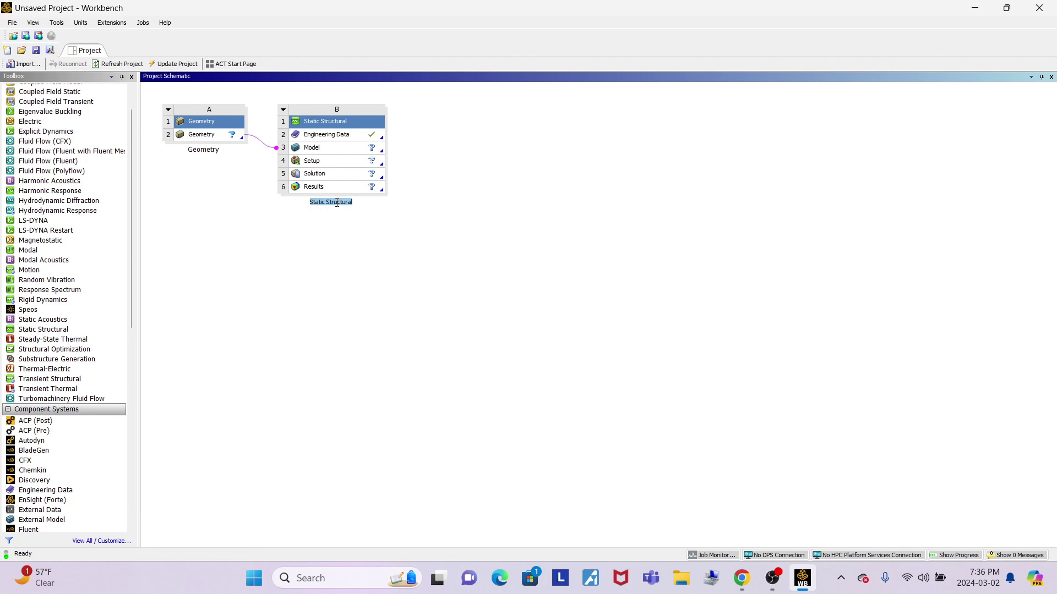
type("Fatu")
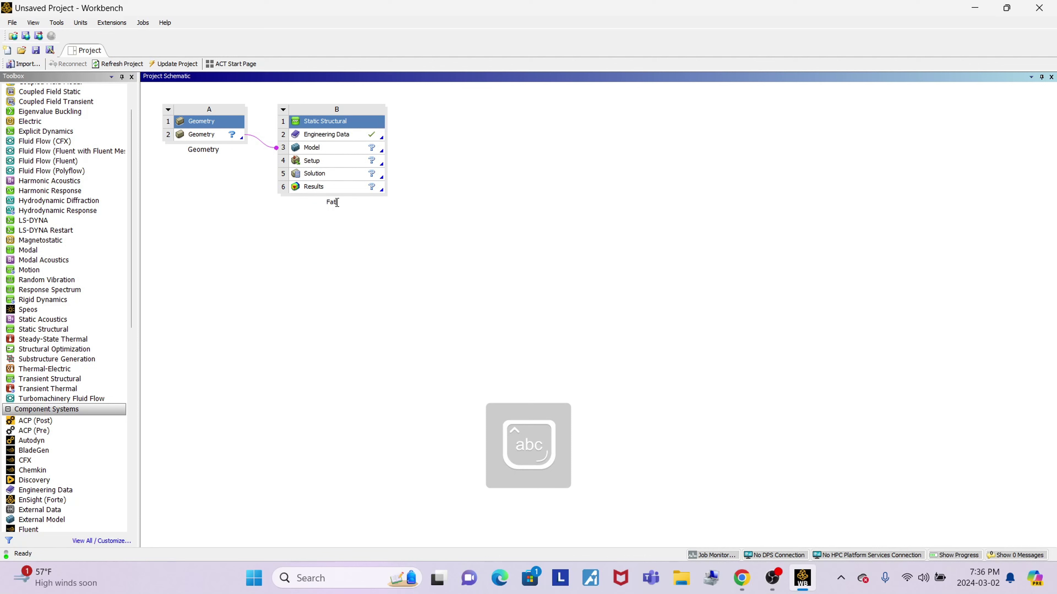
type("gue")
key("Caps_Lock")
type("A")
key("Caps_Lock")
type("nalysis")
key("Return")
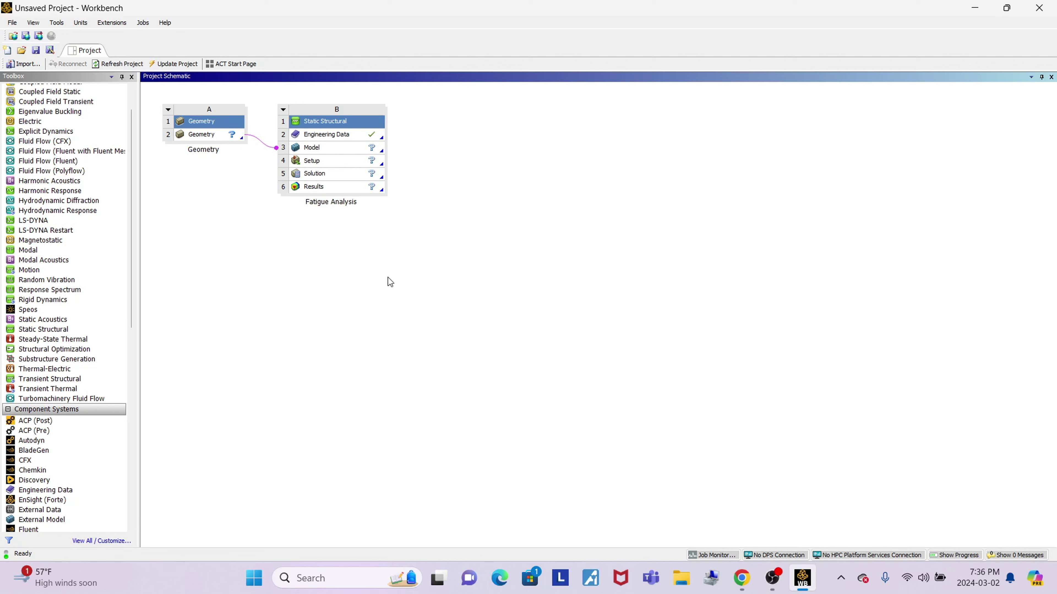